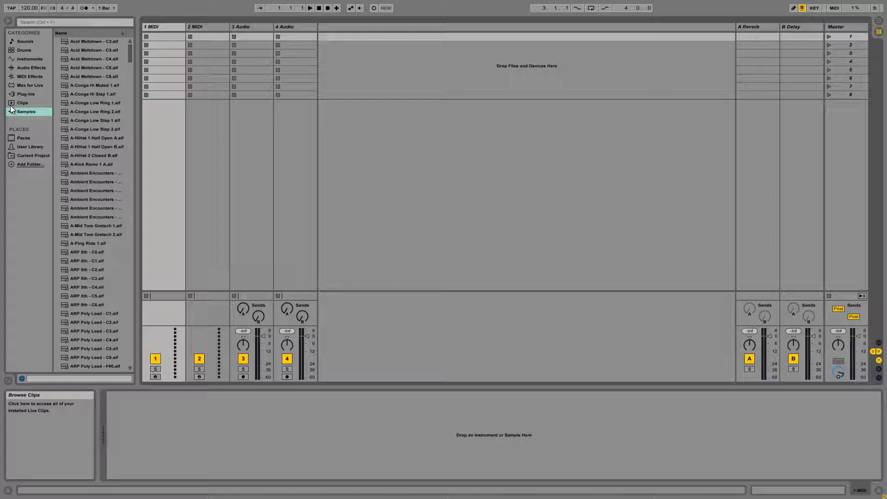
# - Load Maschine 2 from the Plug-ins list onto the 1 MIDI track and reposition its window
pyautogui.click(19, 94)
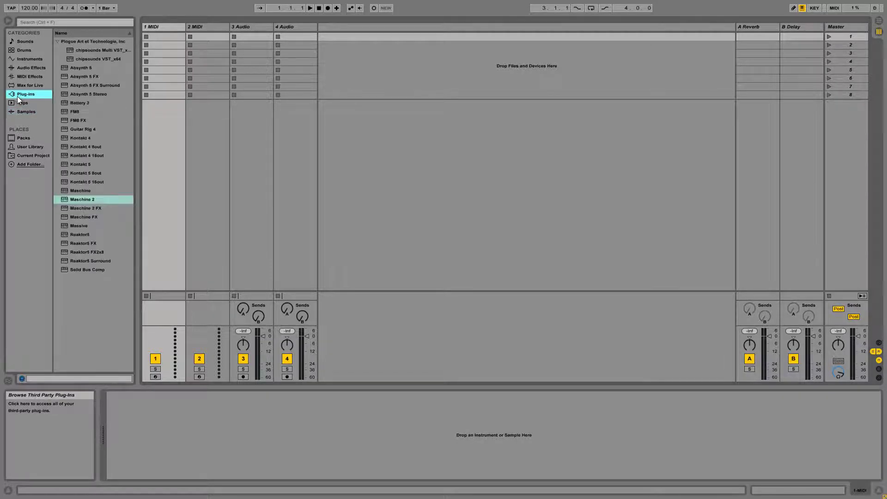
pyautogui.click(72, 200)
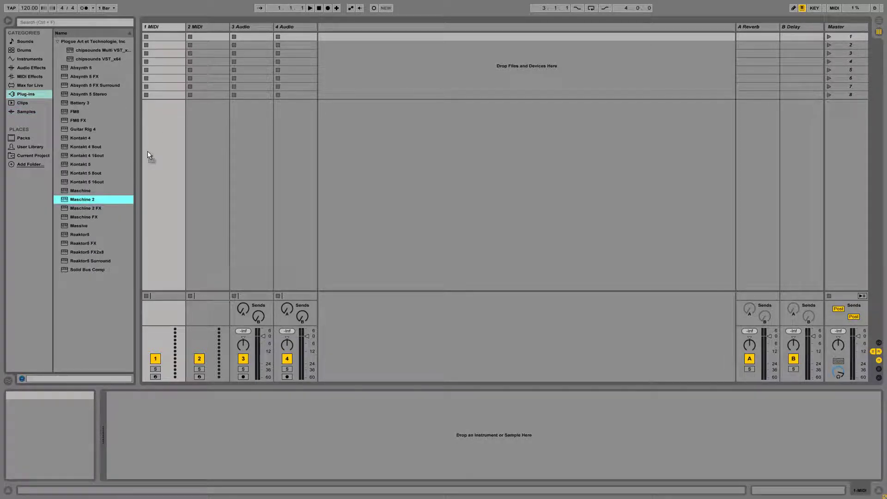
pyautogui.moveTo(165, 29); pyautogui.dragTo(164, 28)
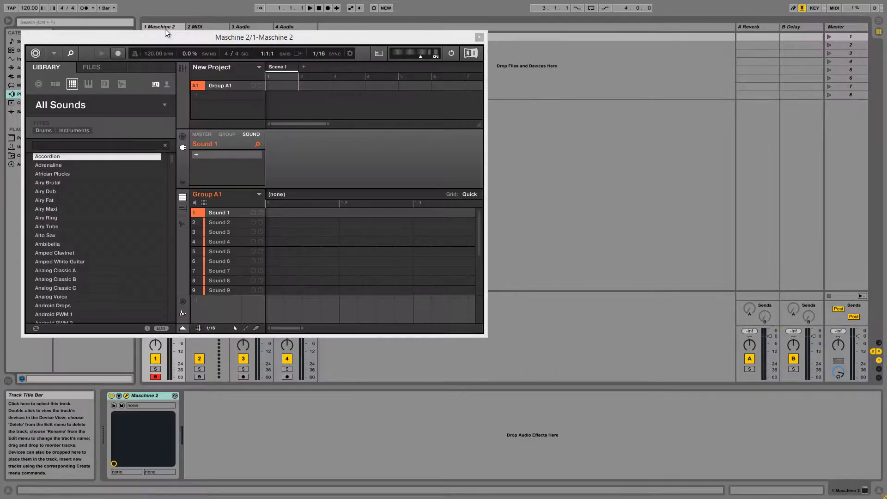
pyautogui.moveTo(143, 34); pyautogui.dragTo(214, 39)
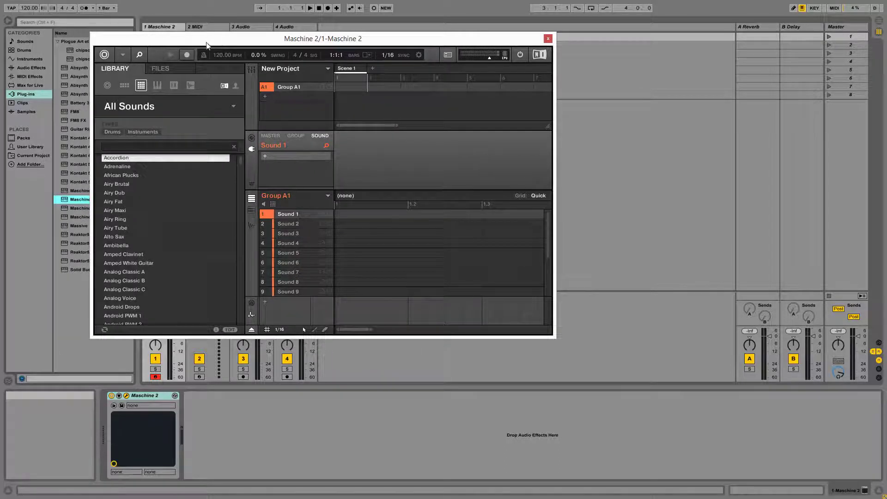
# - Browse the All Sounds library and load Bouncing Mark I into Sound 1 of Group A1
pyautogui.moveTo(242, 160); pyautogui.dragTo(245, 171)
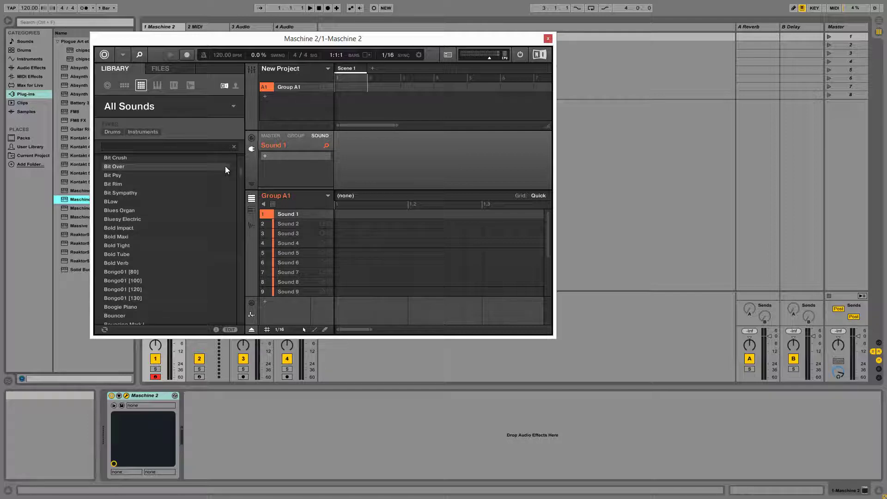
pyautogui.click(167, 198)
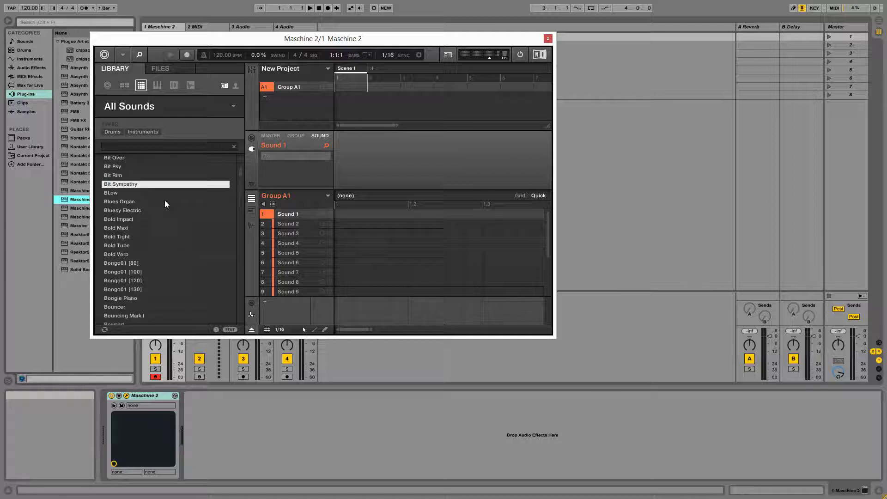
pyautogui.scroll(-1, 138, 249)
pyautogui.click(116, 298)
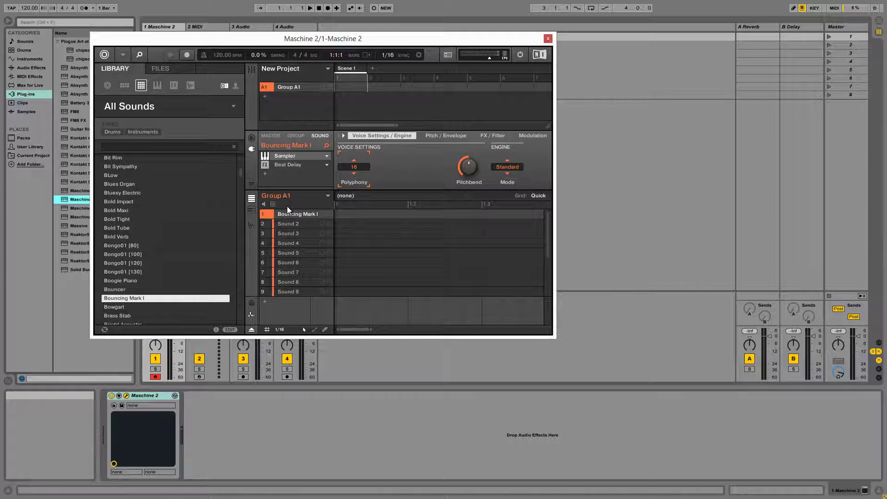
# - Audition Bouncing Mark I and switch the pattern editor to keyboard view
pyautogui.click(292, 215)
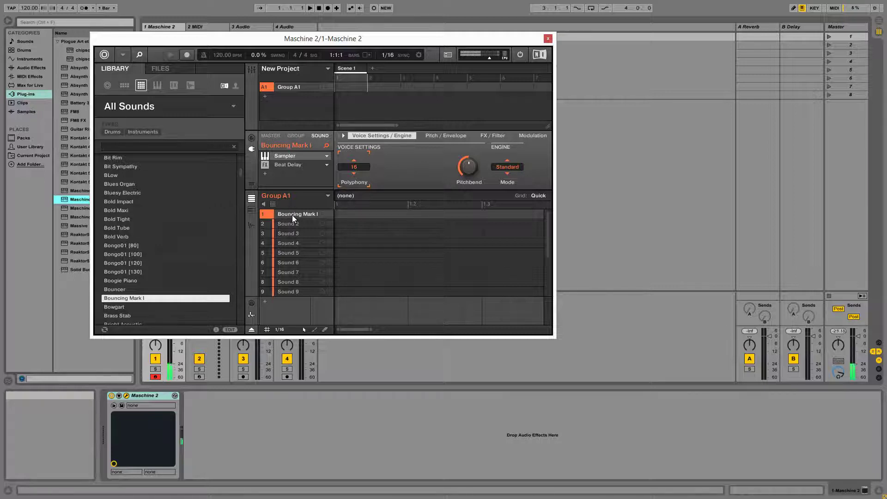
pyautogui.click(253, 210)
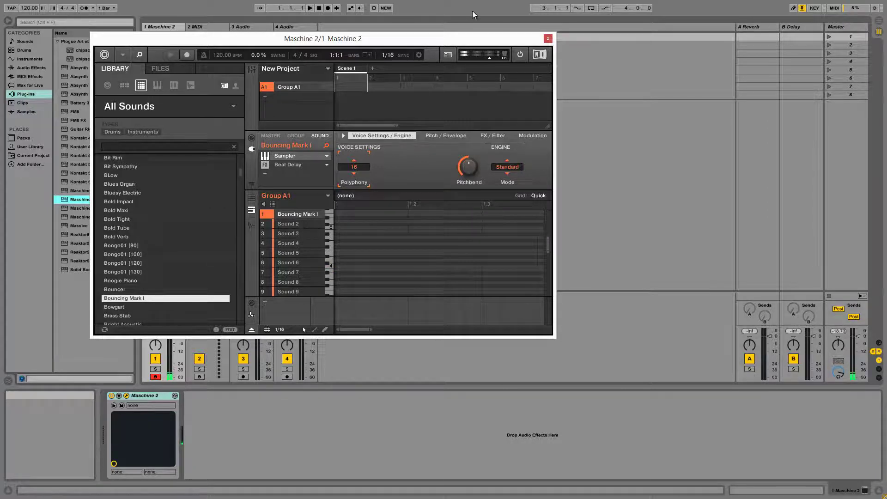
# - Close Maschine and add the Housier Than Thou arpeggiator preset before Maschine 2
pyautogui.click(548, 39)
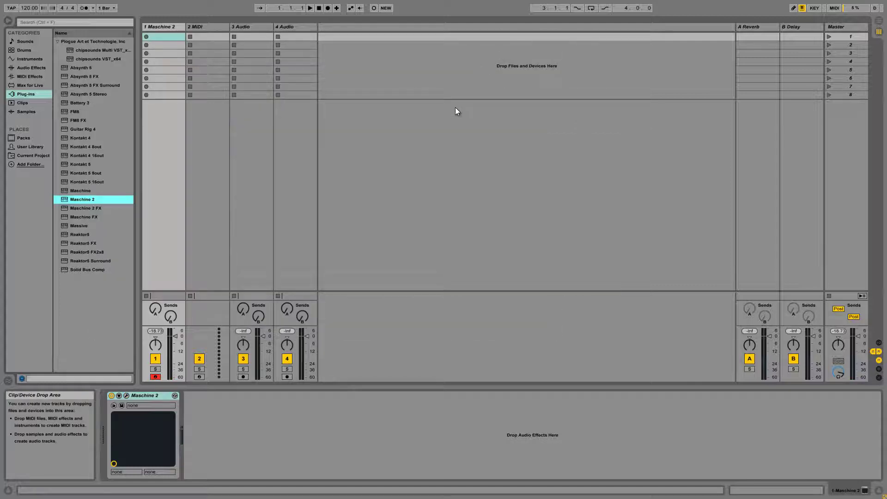
pyautogui.click(36, 76)
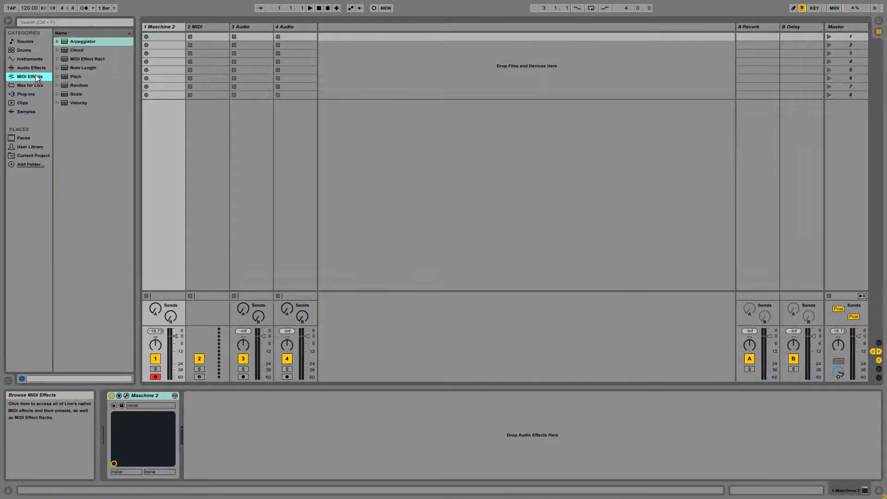
pyautogui.click(56, 42)
pyautogui.moveTo(97, 93); pyautogui.dragTo(104, 403)
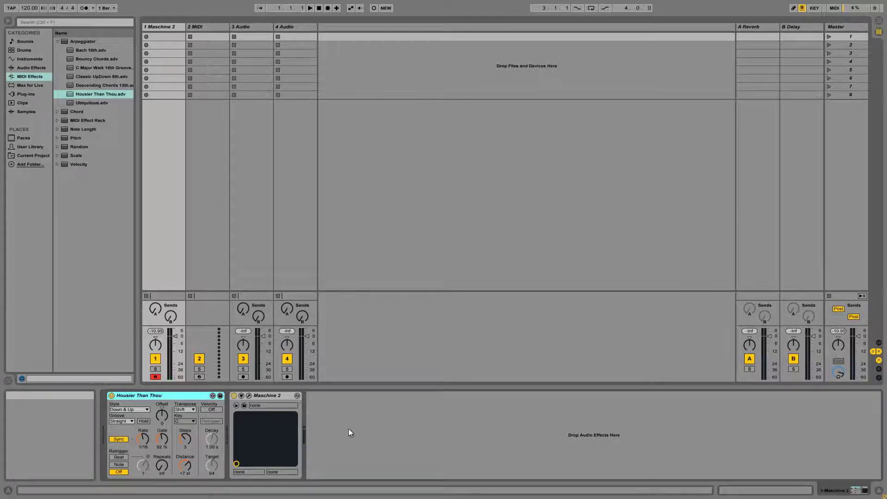
pyautogui.click(369, 436)
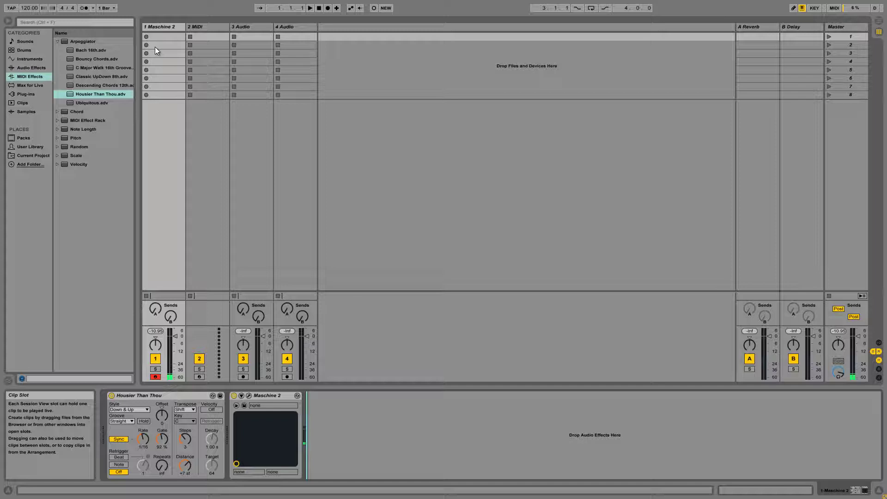
# - Insert the Fourth Chord preset between the Housier Than Thou arpeggiator and Maschine 2
pyautogui.click(61, 217)
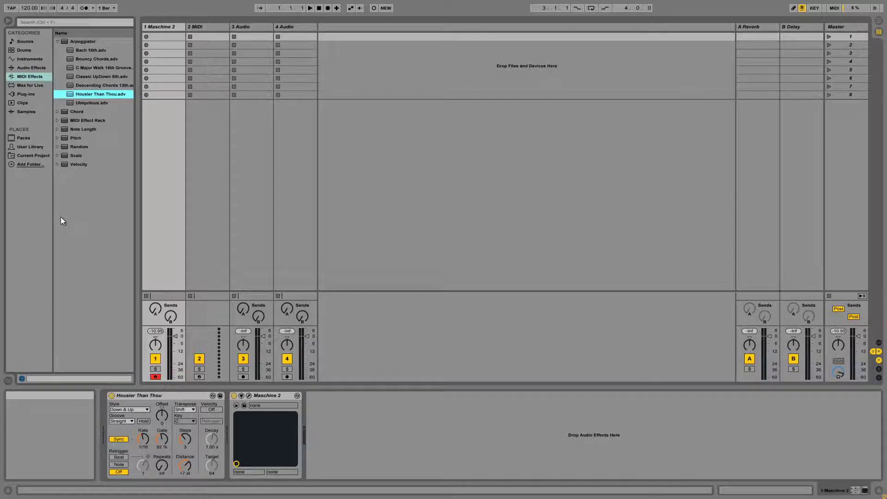
pyautogui.click(57, 41)
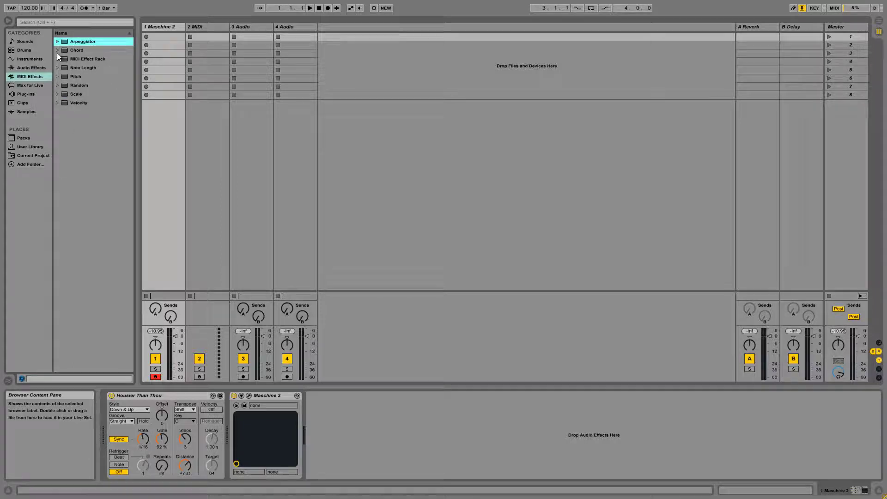
pyautogui.click(57, 50)
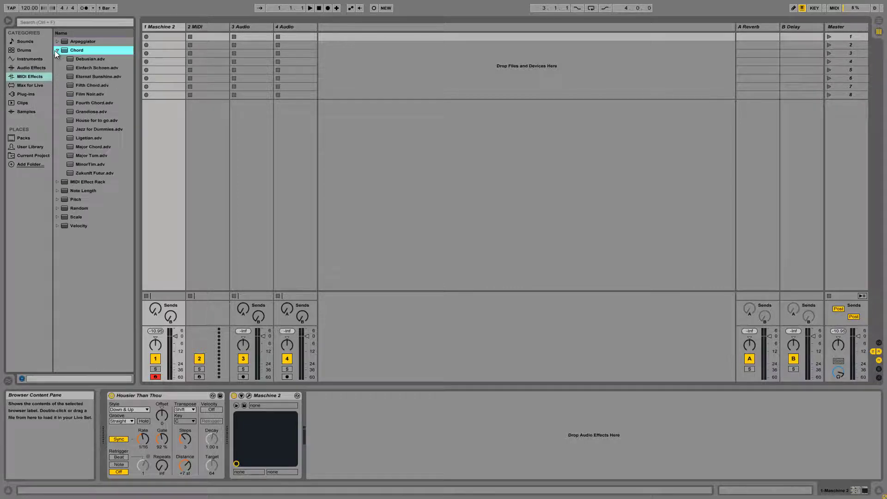
pyautogui.click(96, 87)
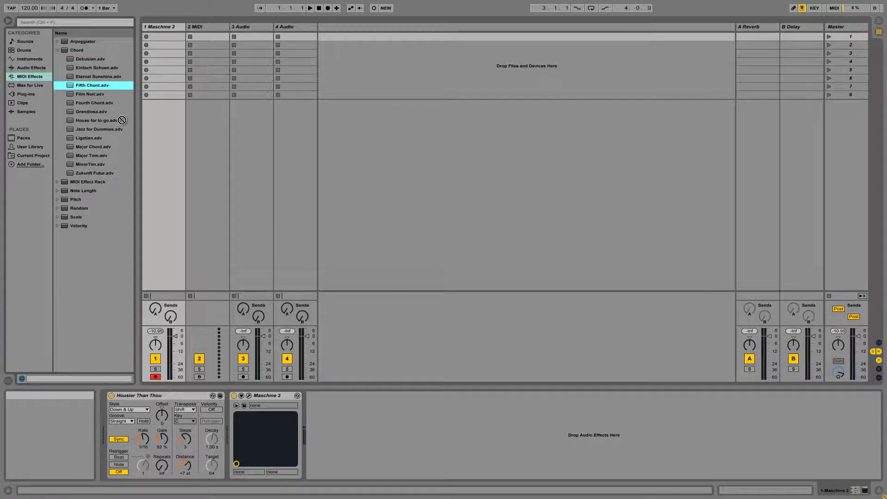
pyautogui.moveTo(81, 102); pyautogui.dragTo(226, 409)
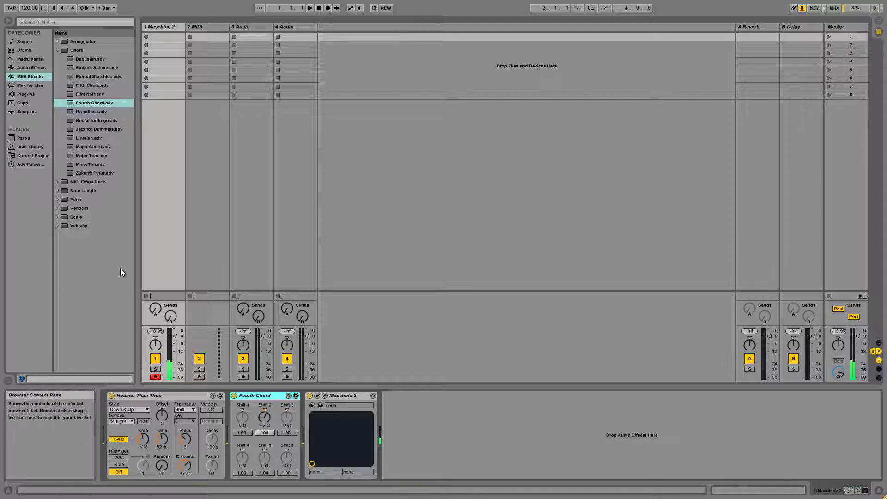
# - Collapse the Chord folder, expand Scale, and select the C Major preset
pyautogui.click(59, 50)
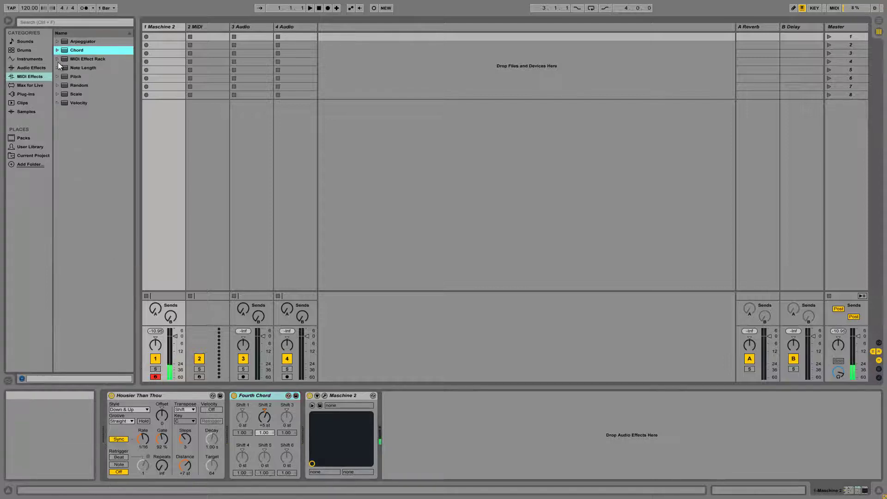
pyautogui.click(57, 94)
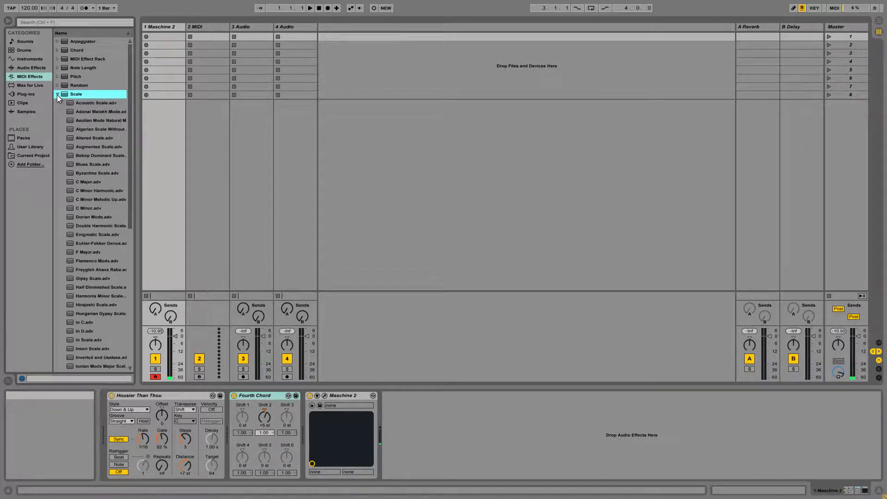
pyautogui.click(76, 182)
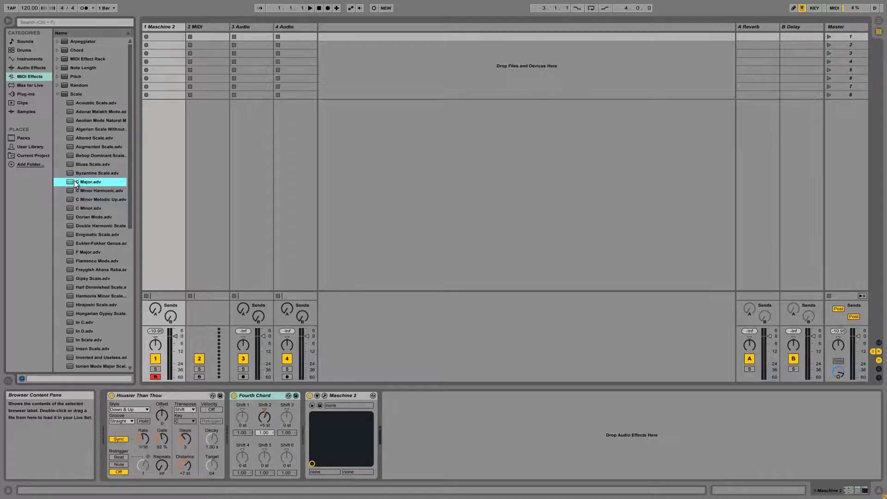
# - Add the C Major scale device before Maschine 2 and set its base note to D
pyautogui.moveTo(75, 181); pyautogui.dragTo(305, 406)
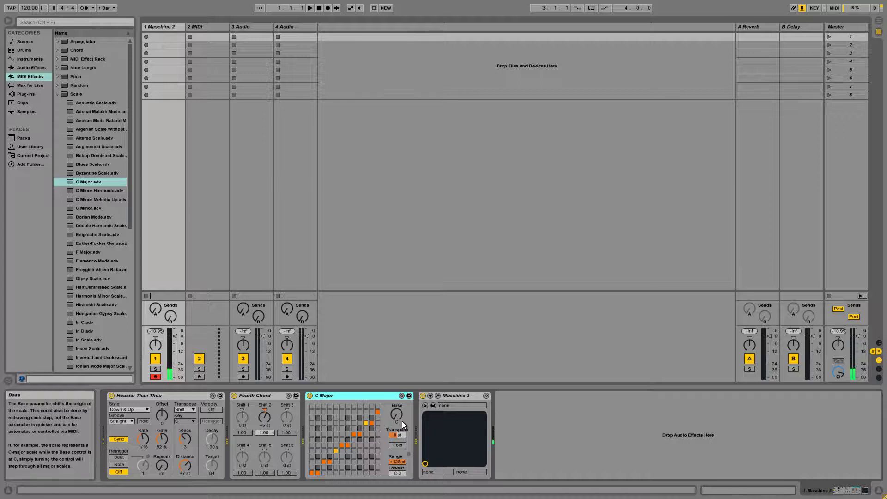
pyautogui.moveTo(401, 417); pyautogui.dragTo(400, 413)
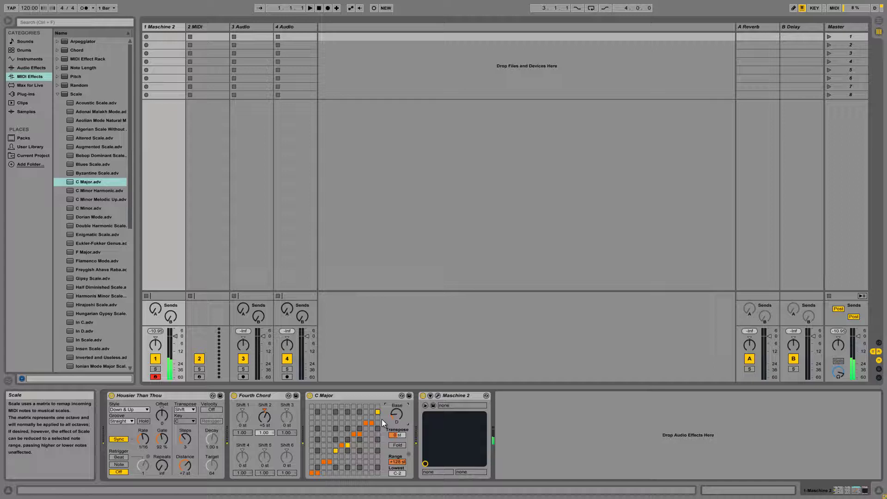
pyautogui.click(57, 94)
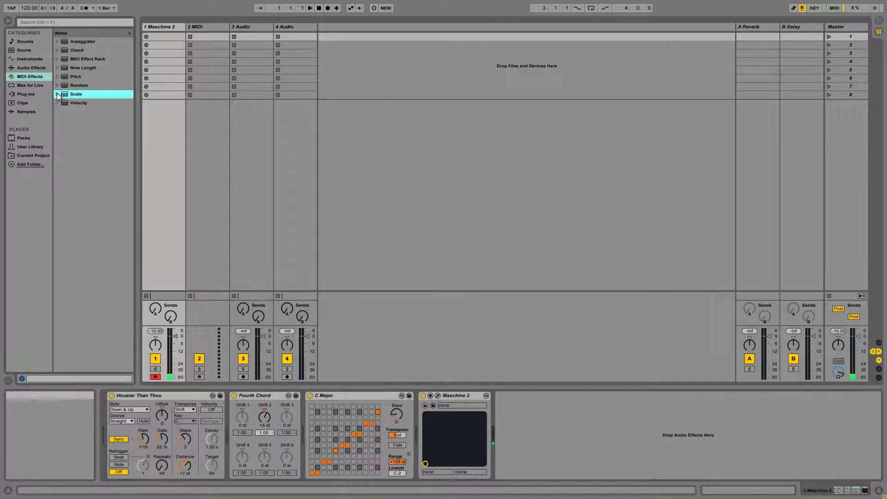
# - Insert the Scale Driver rack from the MIDI Effect Rack presets after C Major
pyautogui.click(58, 59)
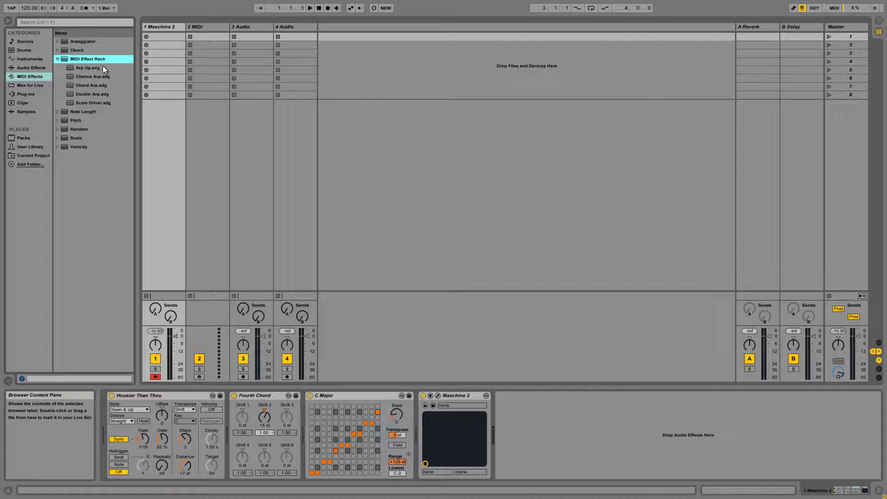
pyautogui.moveTo(78, 102); pyautogui.dragTo(418, 401)
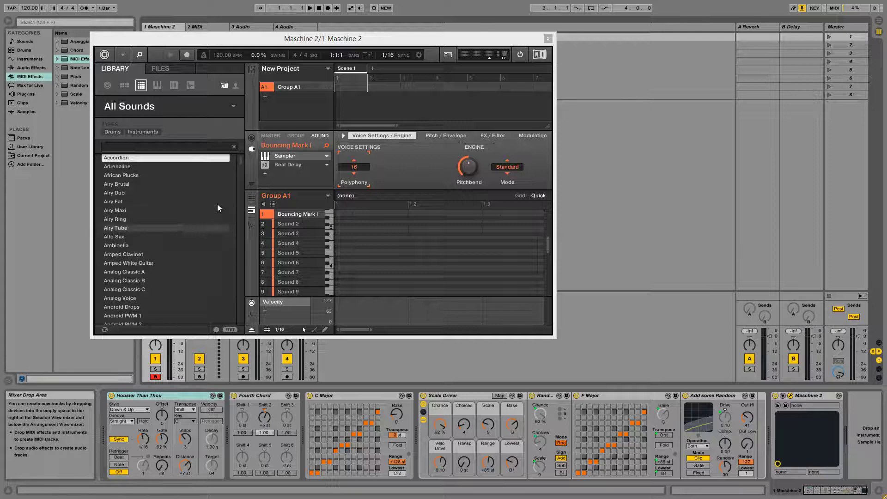
# - Arm Maschine recording, play to capture generated notes into Pattern 1, then replay and stop
pyautogui.click(186, 54)
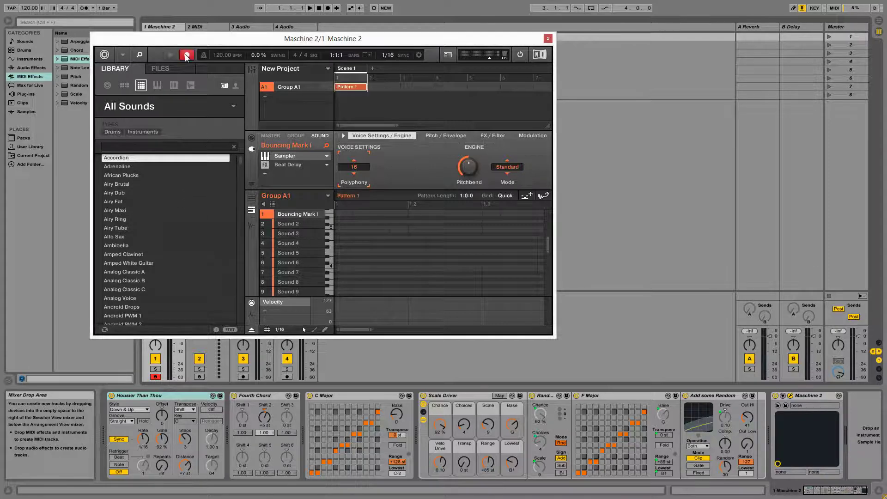
pyautogui.click(309, 8)
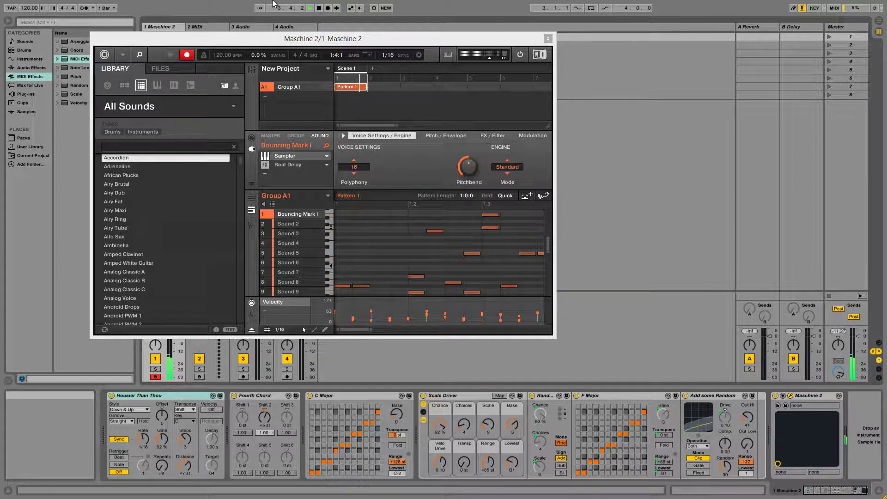
pyautogui.click(318, 8)
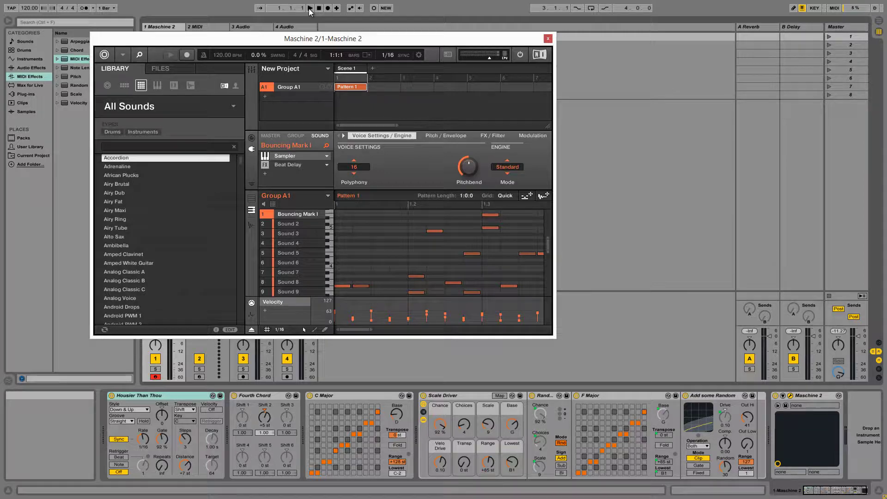
pyautogui.click(310, 11)
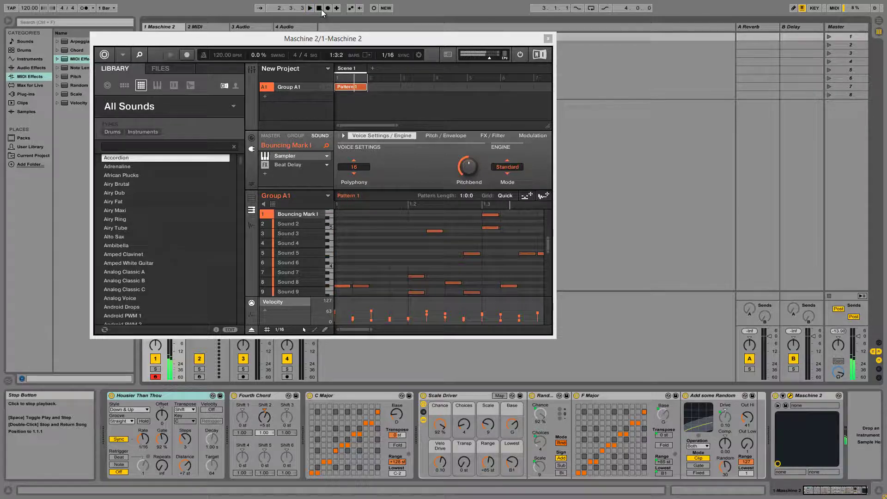
pyautogui.click(319, 8)
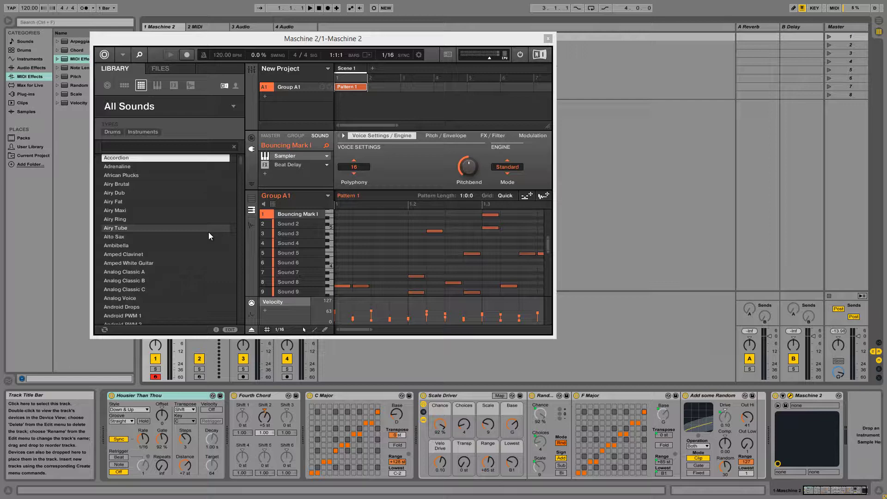
# - Load the Music Box mallet instrument into the second sound slot
pyautogui.click(303, 223)
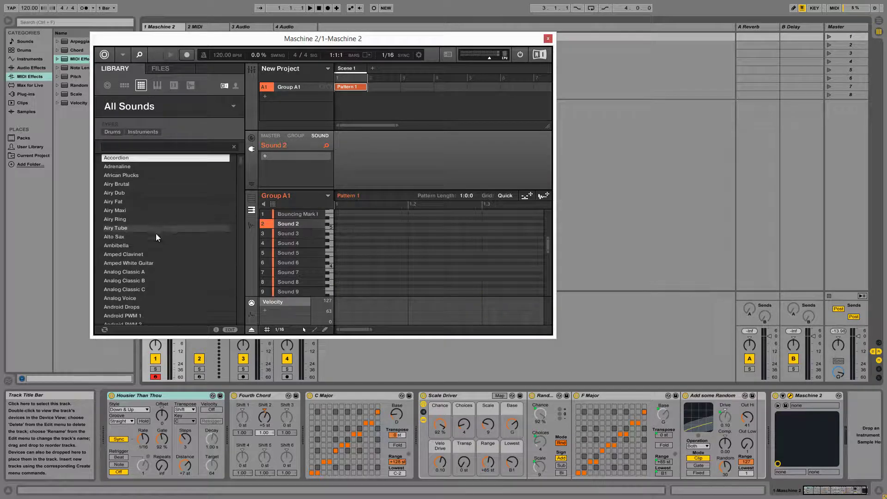
pyautogui.scroll(-2, 238, 166)
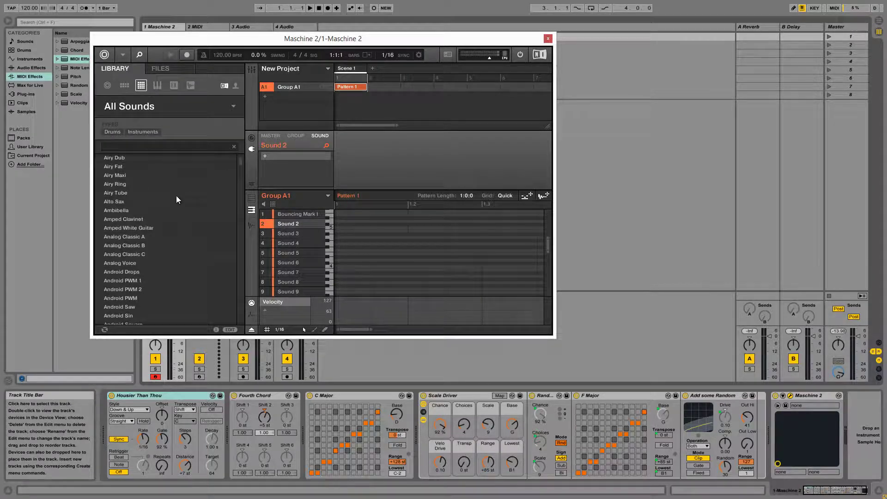
pyautogui.click(151, 133)
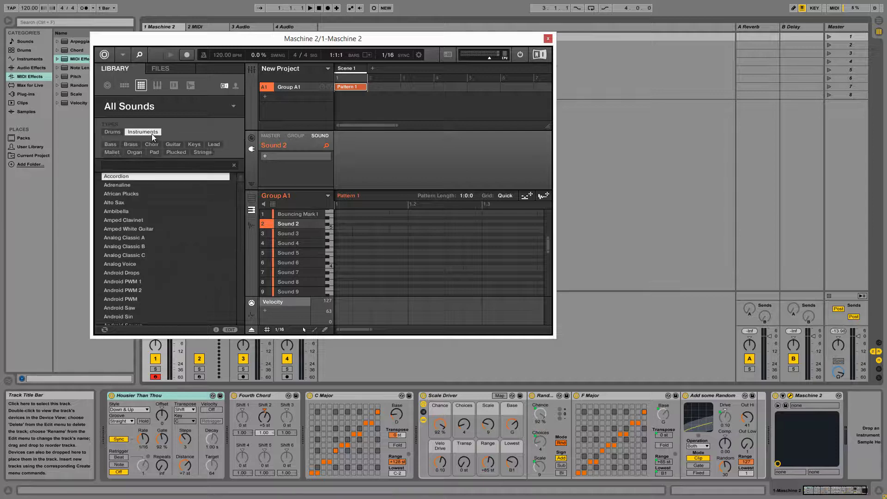
pyautogui.click(111, 153)
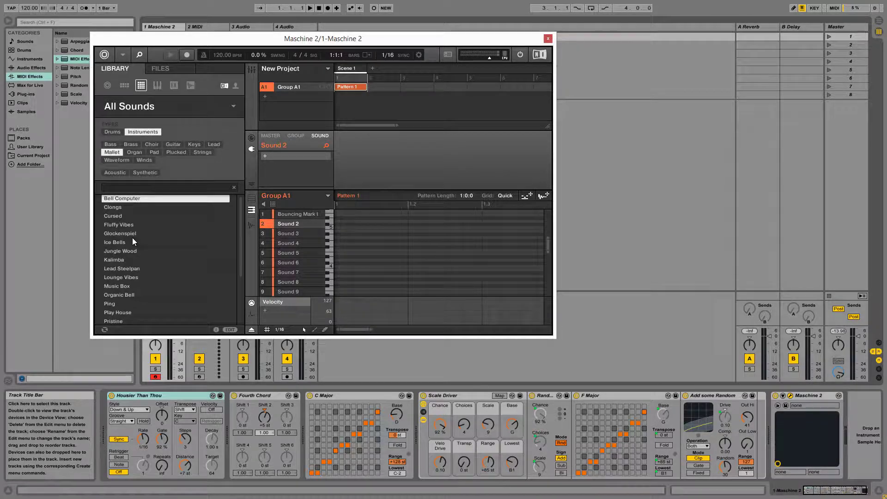
pyautogui.doubleClick(141, 284)
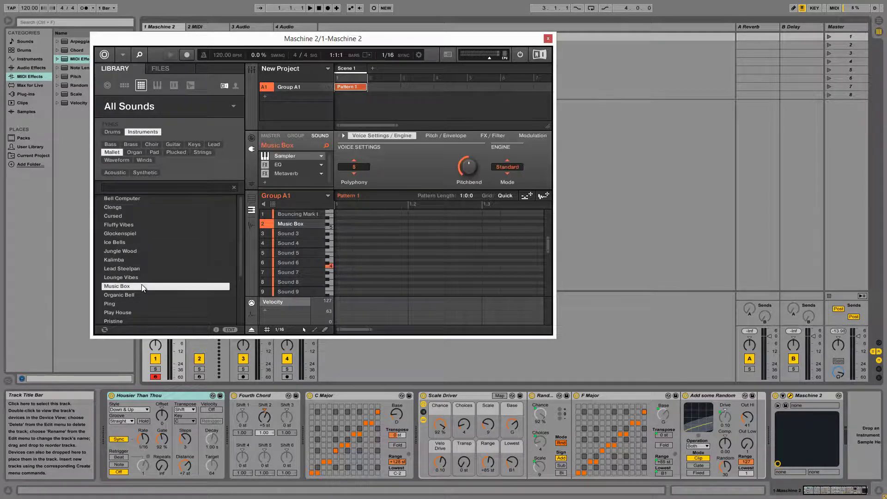
# - Record generated notes into Music Box, stop playback, and close the Maschine window
pyautogui.click(192, 54)
pyautogui.click(309, 9)
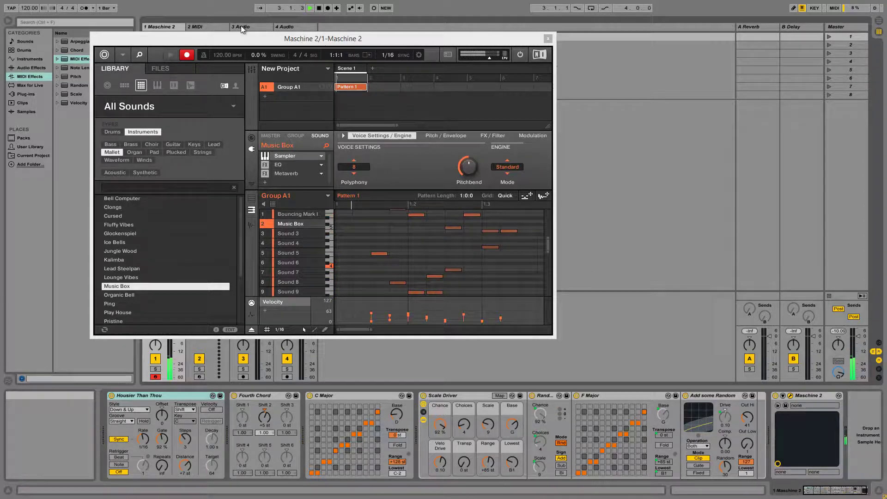
pyautogui.click(318, 11)
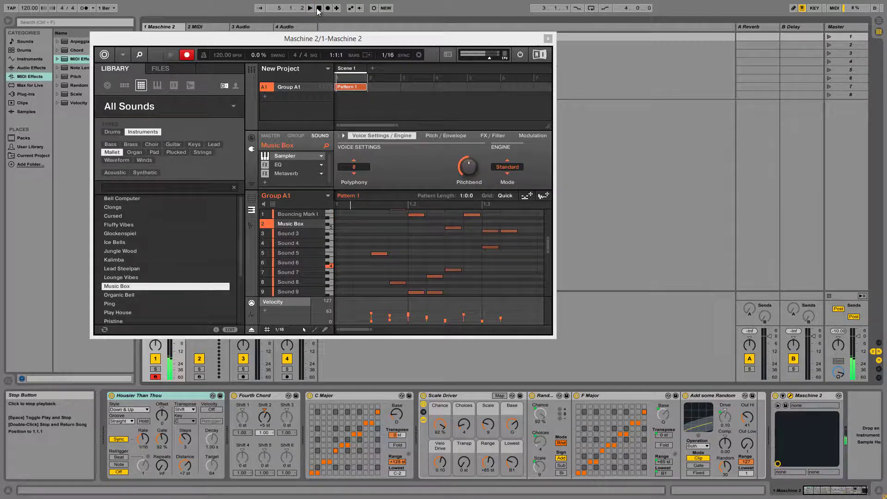
pyautogui.click(318, 10)
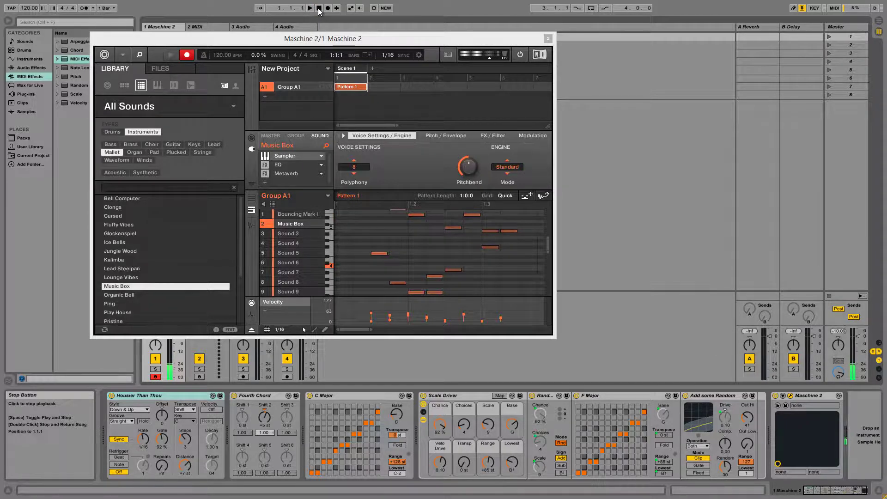
pyautogui.click(549, 40)
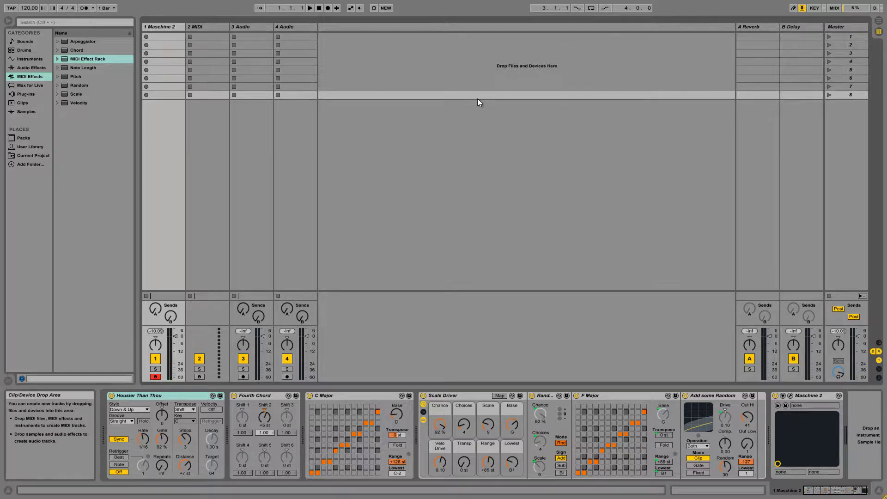